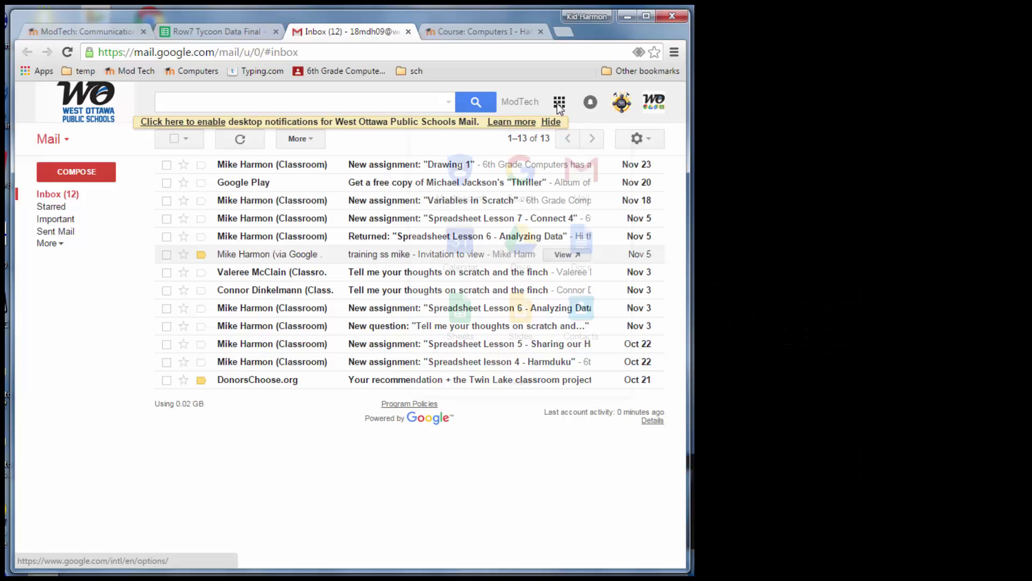
# Open the Google apps grid from the Gmail inbox.
pyautogui.click(559, 105)
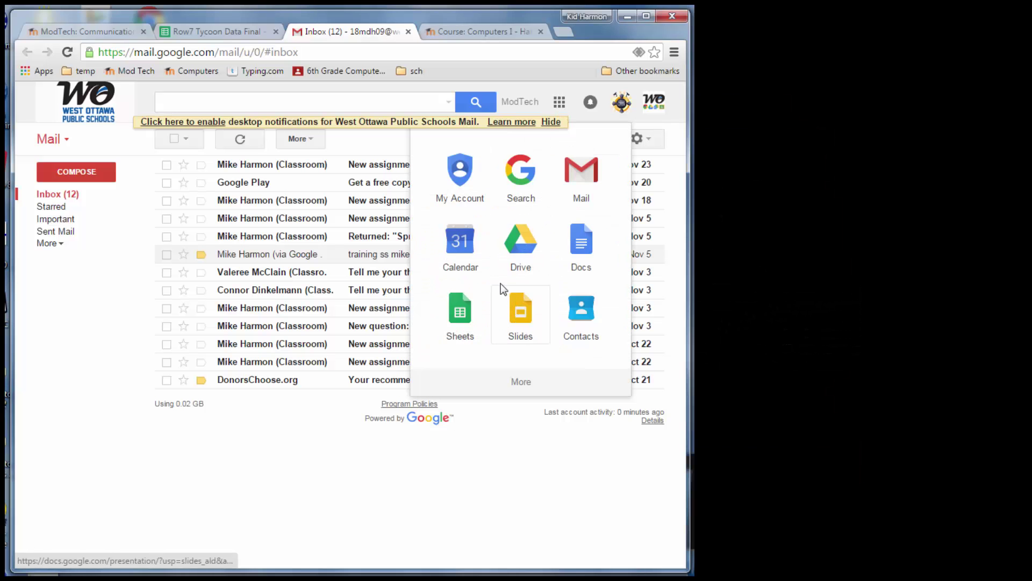
# Go to Google Drive and create a new Google Drawing via New > More.
pyautogui.click(497, 253)
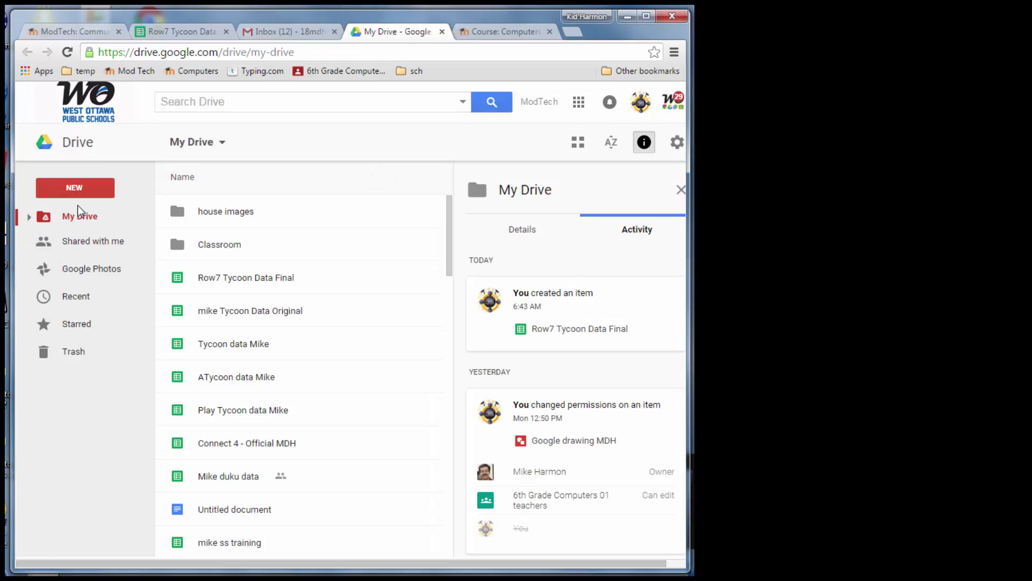
pyautogui.click(86, 192)
pyautogui.moveTo(80, 380)
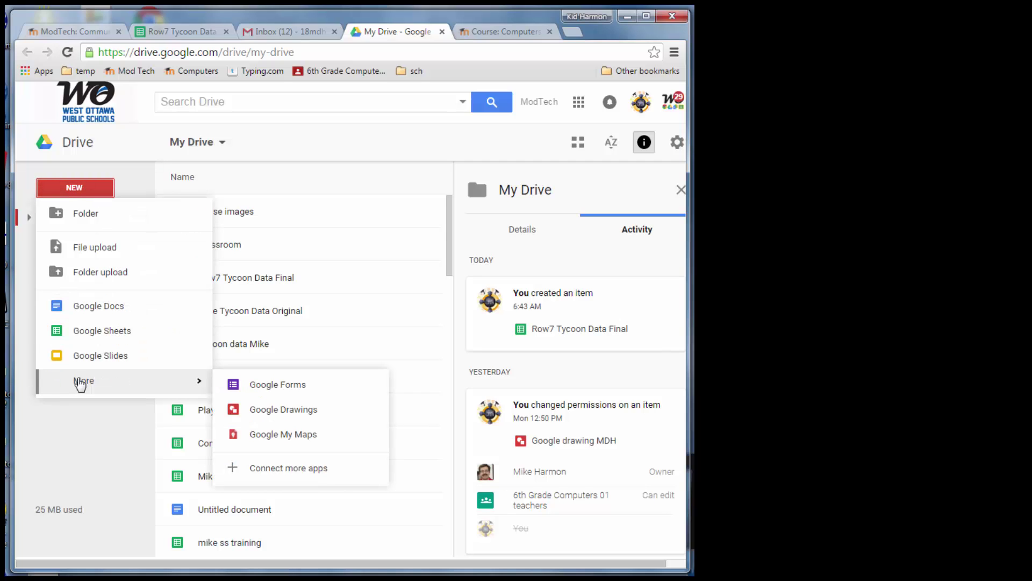
pyautogui.click(283, 410)
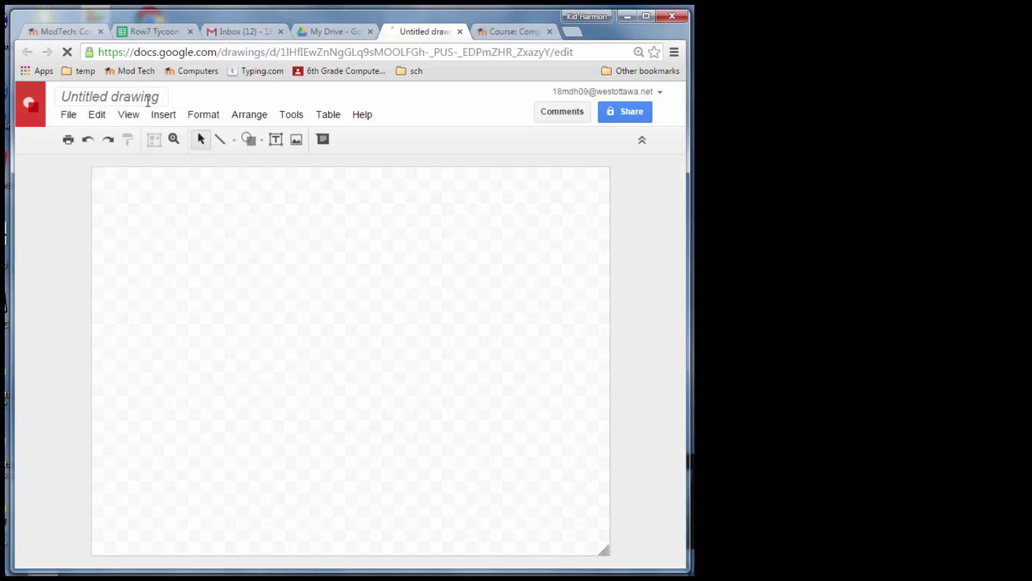
# Rename the untitled drawing to 'Happy Thanksgiving'.
pyautogui.click(124, 97)
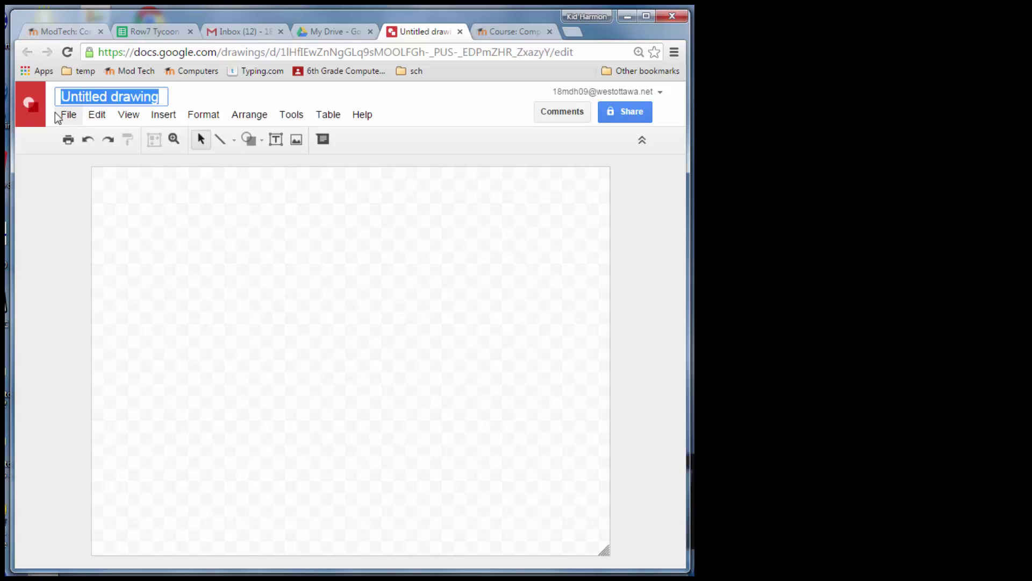
pyautogui.write('Happy Thanksgiving')
pyautogui.press('Return')
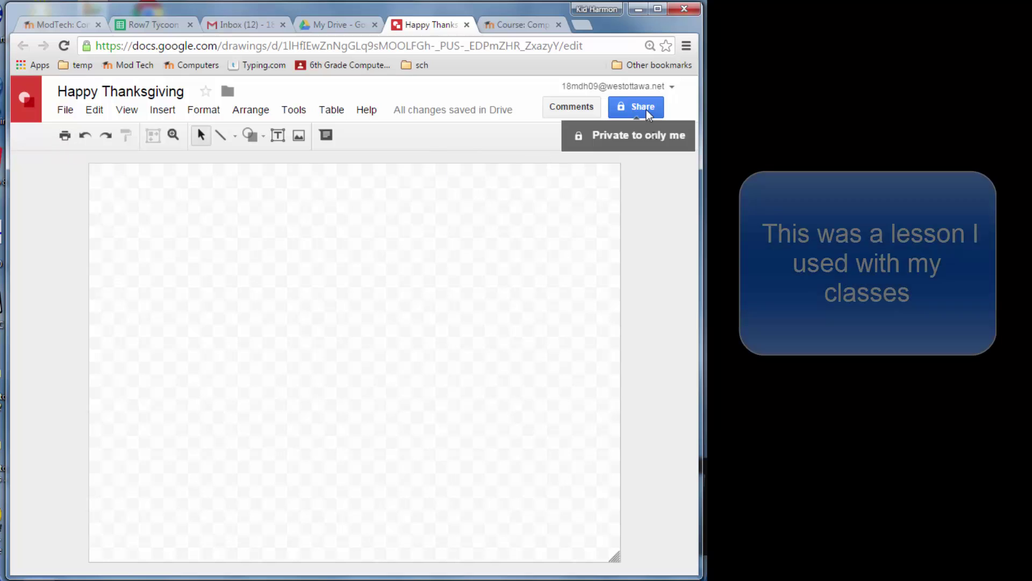
pyautogui.rightClick(163, 209)
# Set the canvas background to light orange from the right-click Background menu.
pyautogui.moveTo(215, 299)
pyautogui.click(132, 209)
pyautogui.rightClick(134, 189)
pyautogui.moveTo(195, 279)
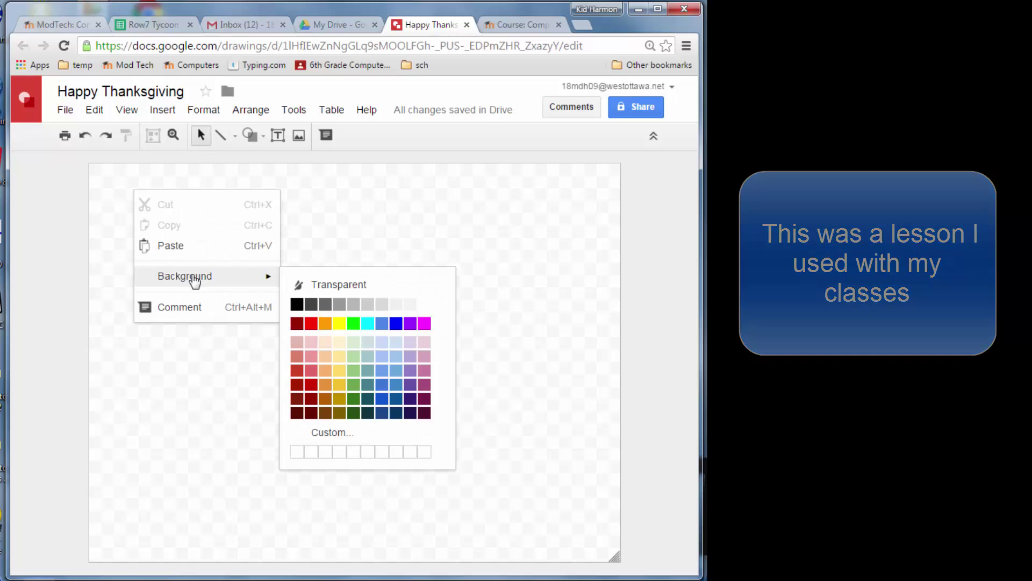
pyautogui.click(325, 370)
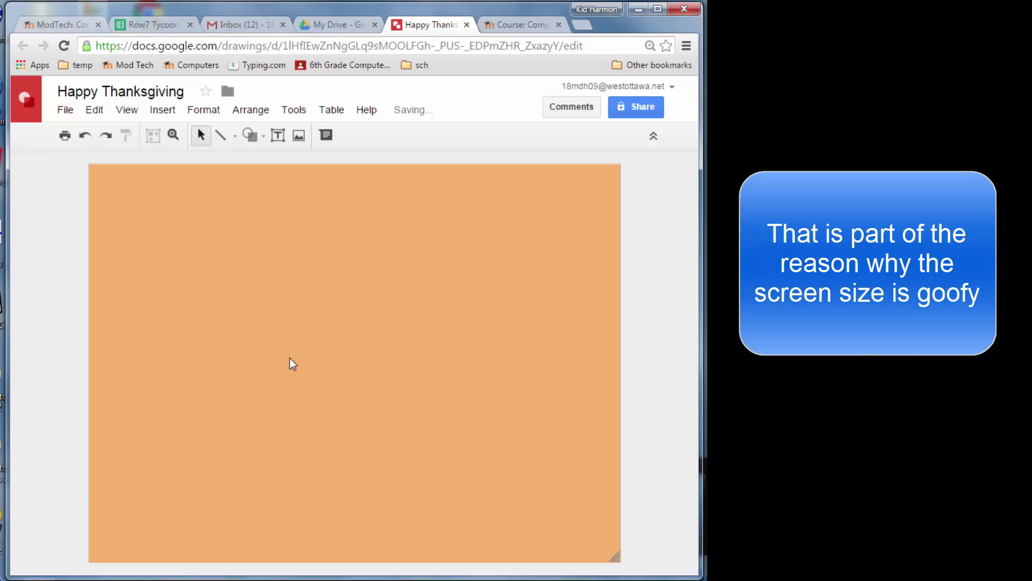
pyautogui.rightClick(271, 305)
pyautogui.moveTo(338, 393)
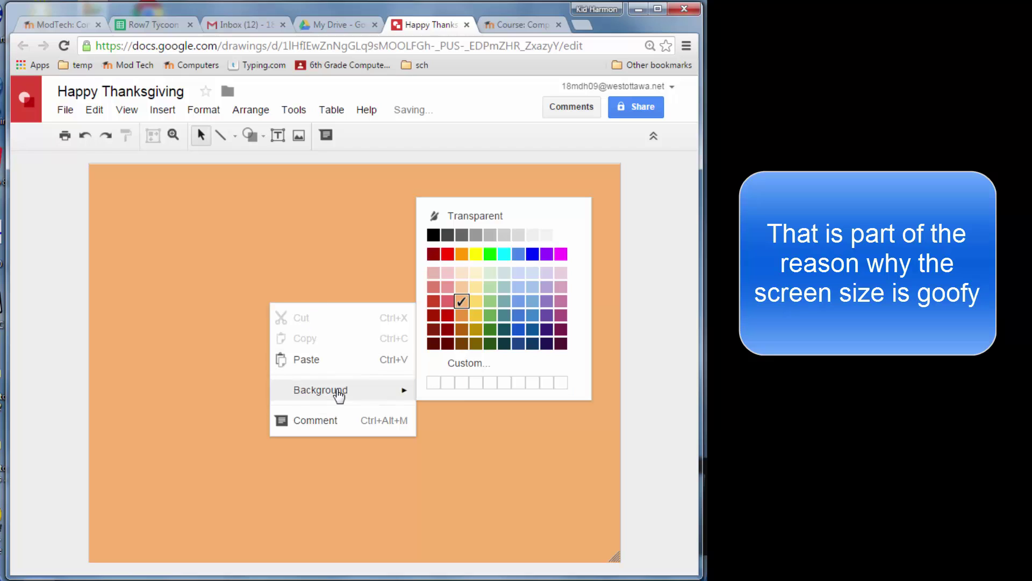
pyautogui.click(259, 221)
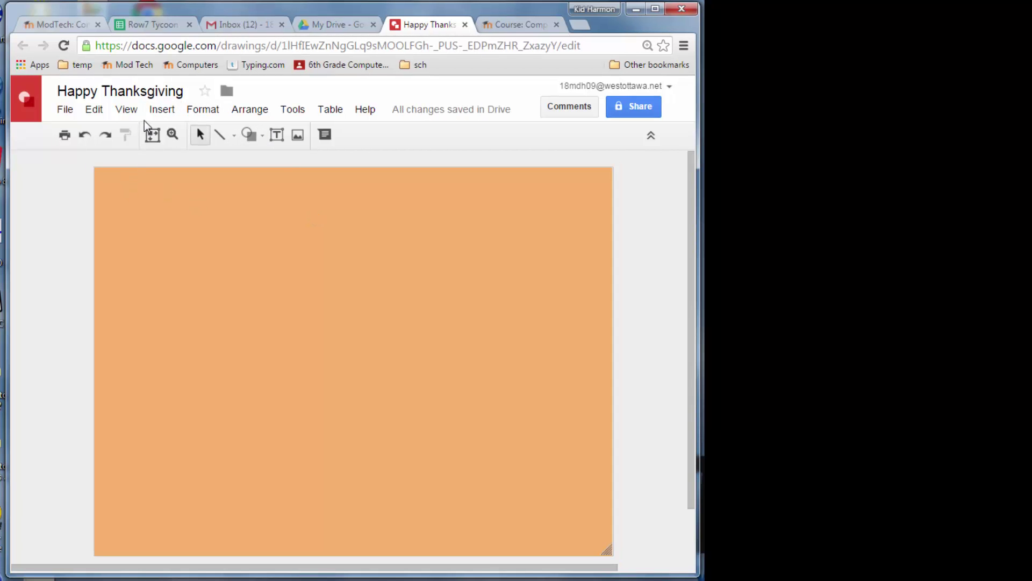
pyautogui.click(167, 111)
# Insert 'Happy Thanksgiving' word art and move it to the top centre of the canvas.
pyautogui.click(185, 196)
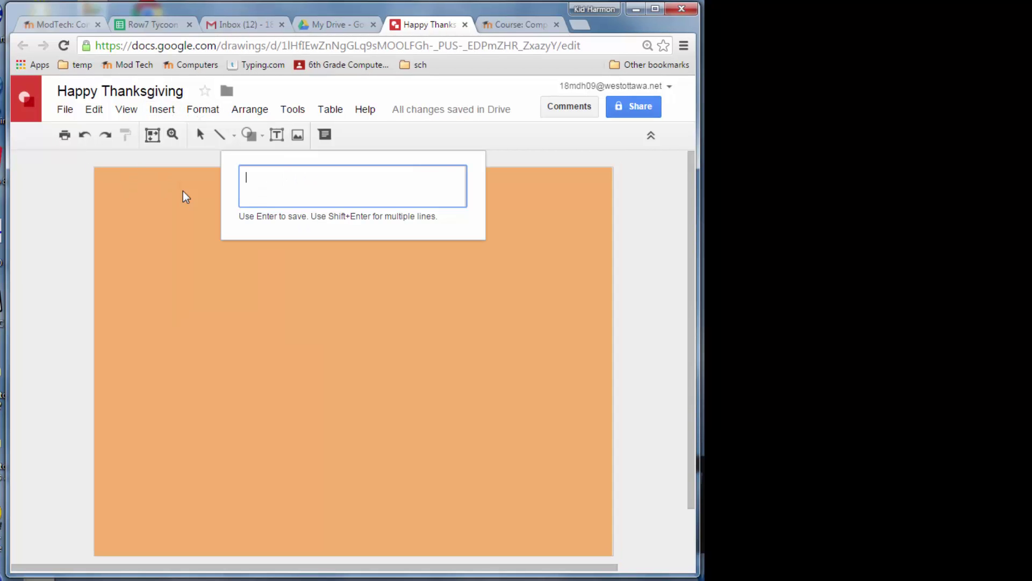
pyautogui.write('Happy Thanksgiving')
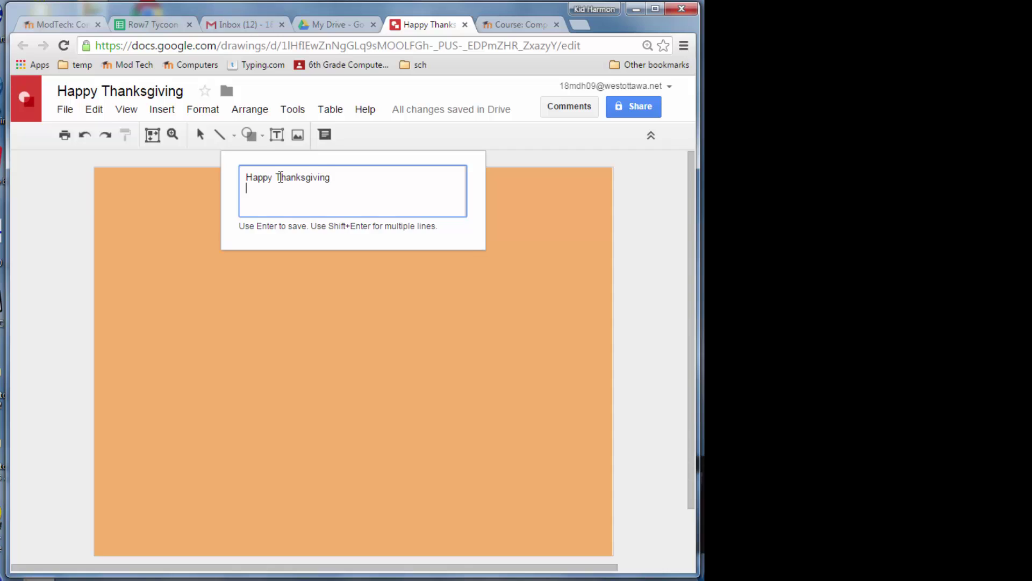
pyautogui.press('BackSpace')
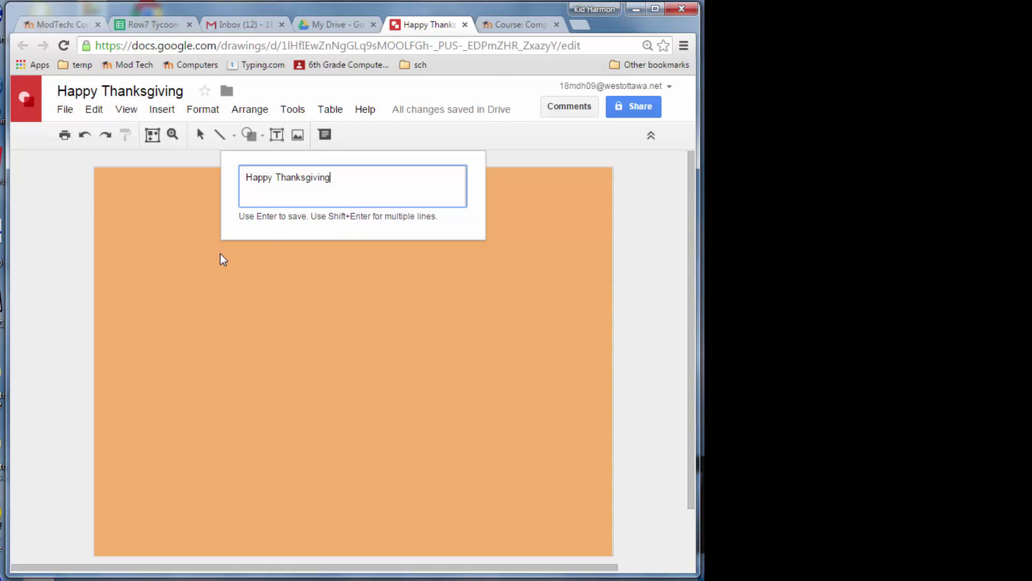
pyautogui.press('Return')
pyautogui.moveTo(260, 343); pyautogui.dragTo(255, 191)
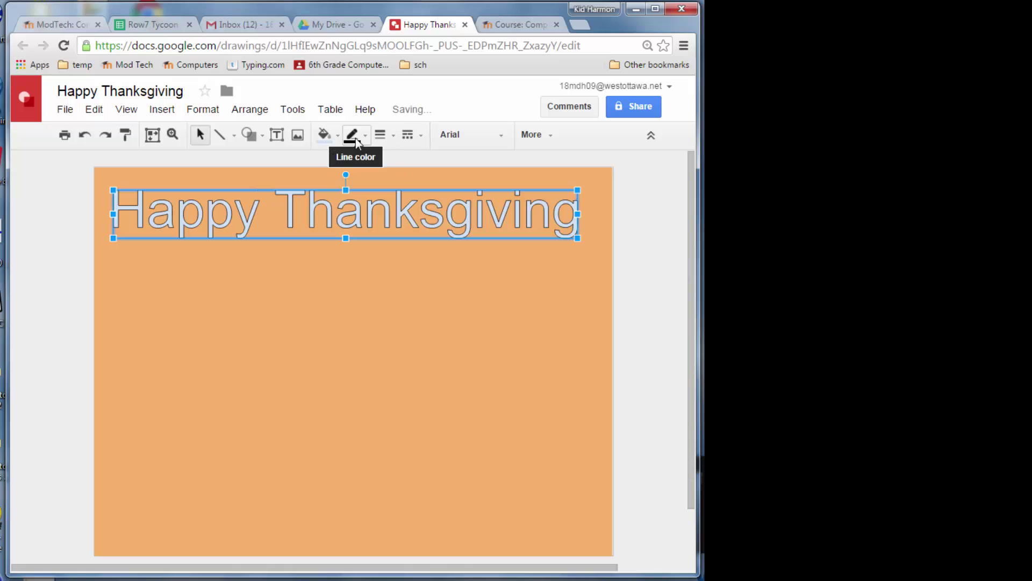
pyautogui.click(498, 134)
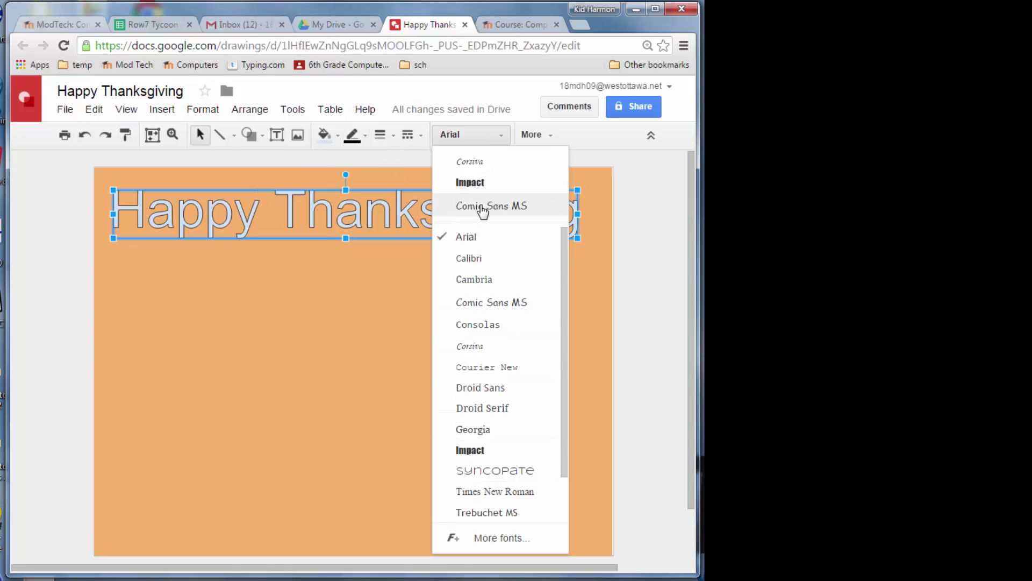
# Set the title font to Corsiva and stretch it across the canvas width.
pyautogui.click(467, 162)
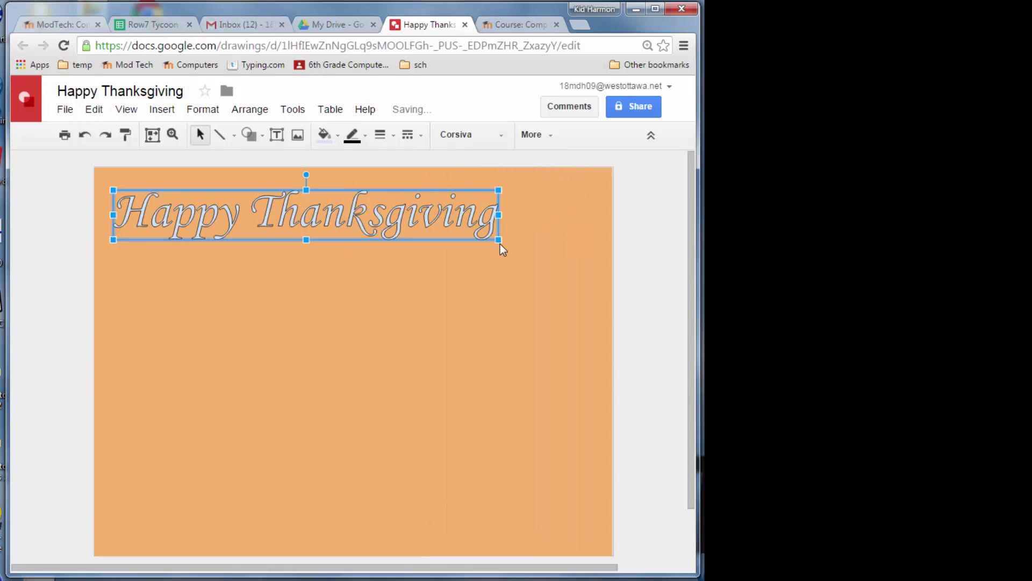
pyautogui.moveTo(499, 240); pyautogui.dragTo(593, 276)
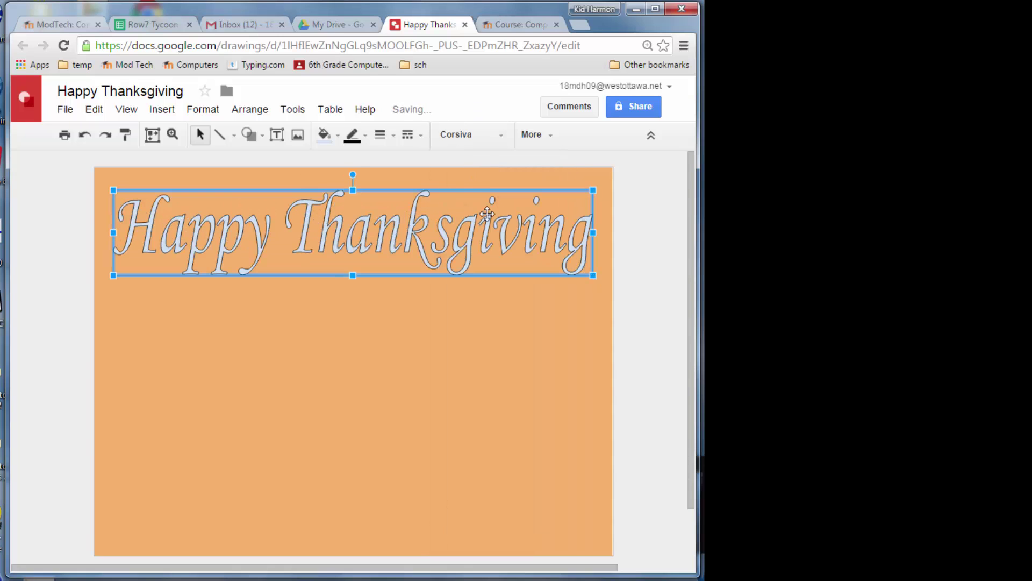
pyautogui.click(545, 135)
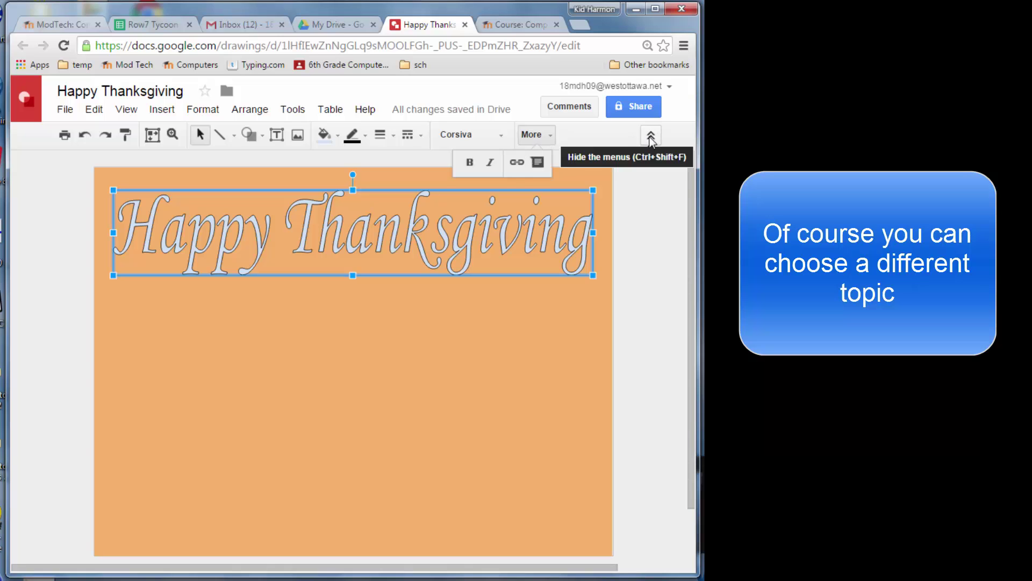
pyautogui.click(490, 163)
pyautogui.click(490, 163)
pyautogui.click(470, 163)
pyautogui.click(470, 163)
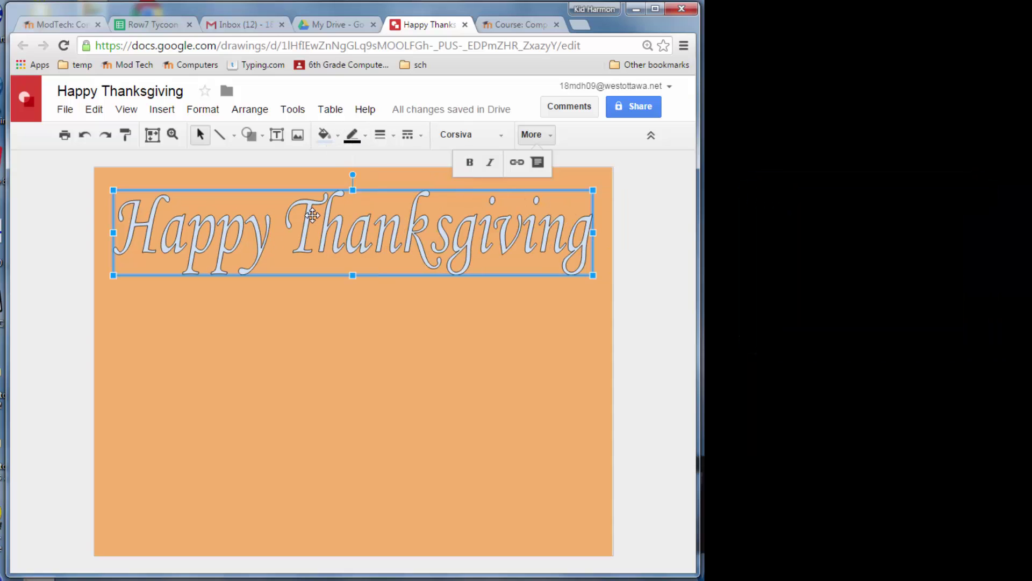
pyautogui.click(333, 141)
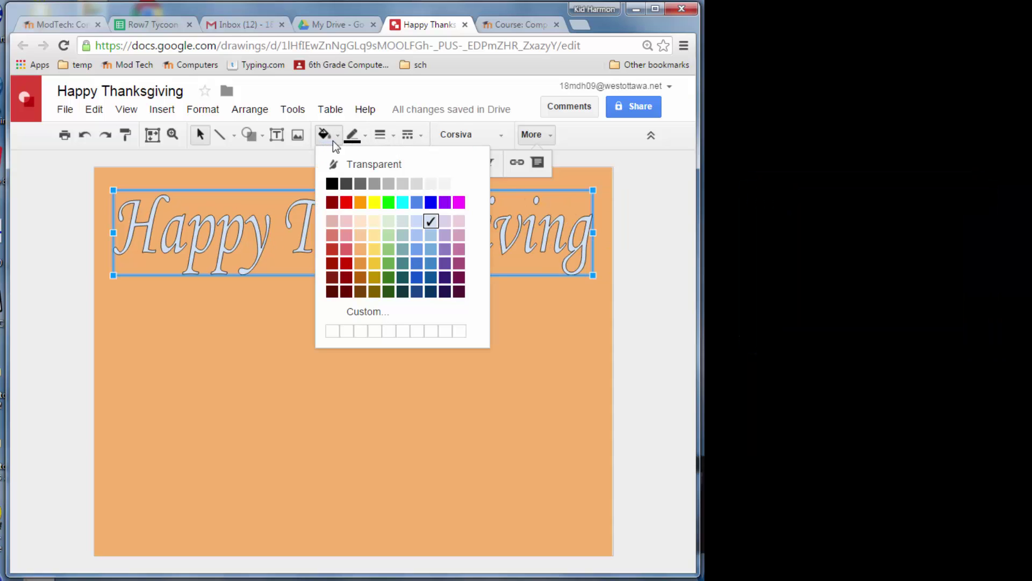
# Fill the Happy Thanksgiving word art dark red.
pyautogui.click(360, 263)
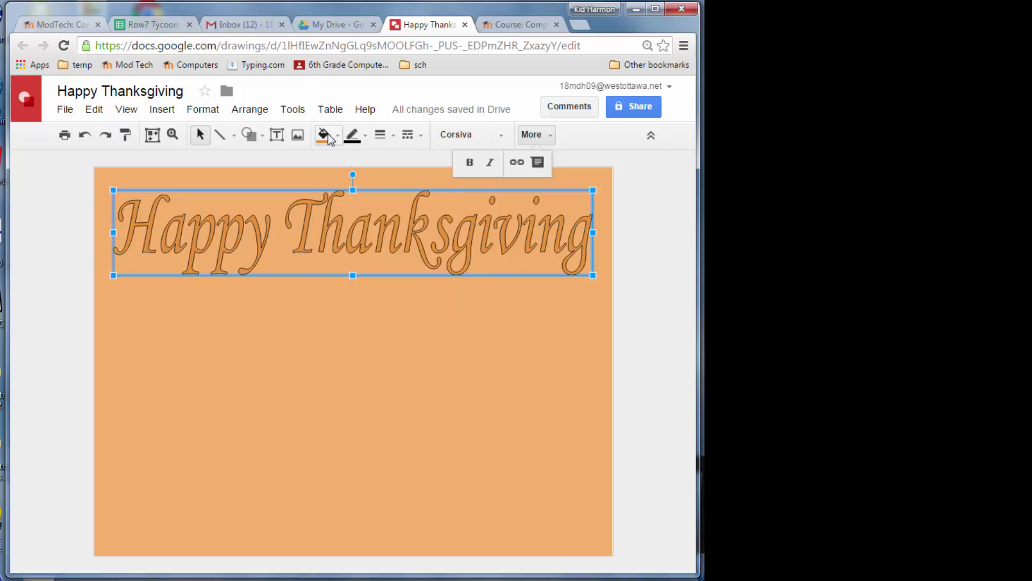
pyautogui.click(328, 135)
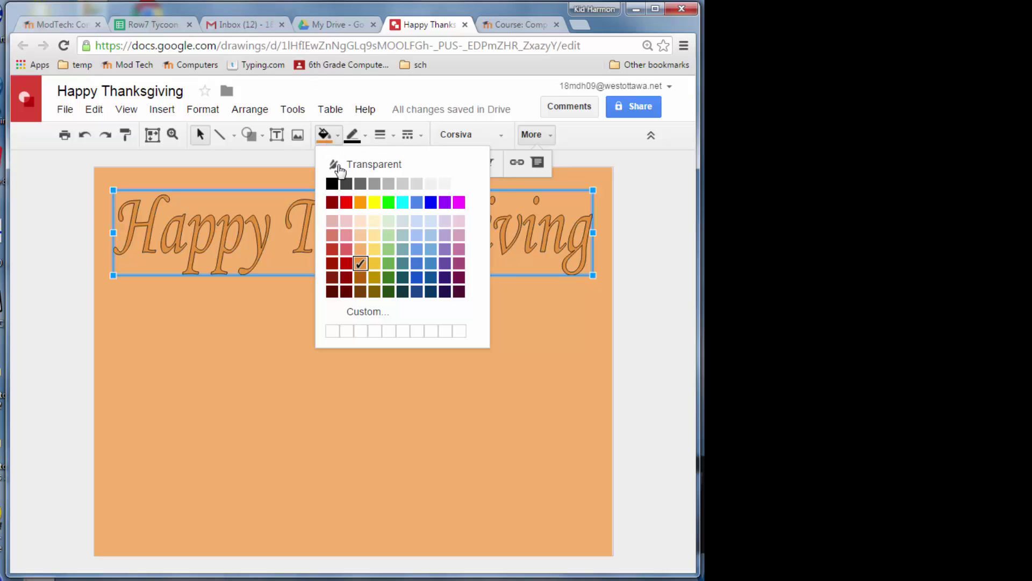
pyautogui.click(346, 263)
pyautogui.click(278, 302)
# Copy the red title and paste a duplicate over it.
pyautogui.click(258, 241)
pyautogui.click(550, 253)
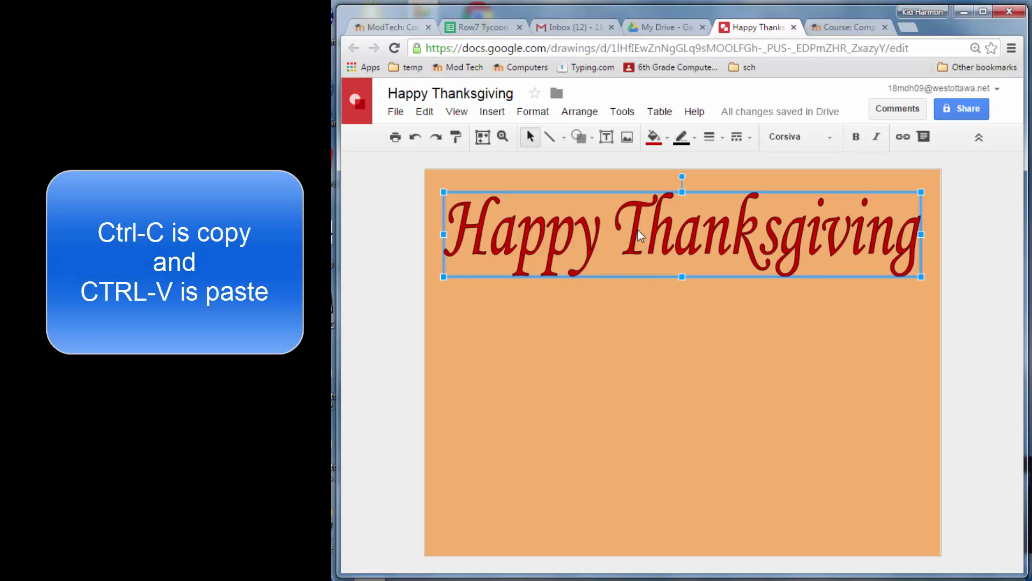
pyautogui.hotkey('ctrl', 'c')
pyautogui.hotkey('ctrl', 'v')
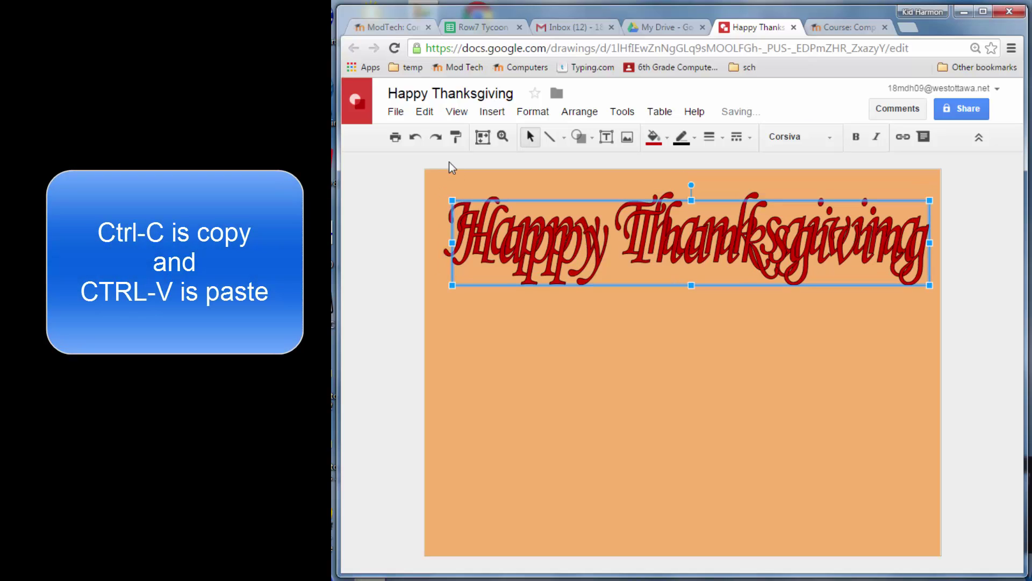
# Zoom in on 'Happy' and fill the pasted title copy orange.
pyautogui.click(502, 136)
pyautogui.moveTo(442, 178); pyautogui.dragTo(532, 293)
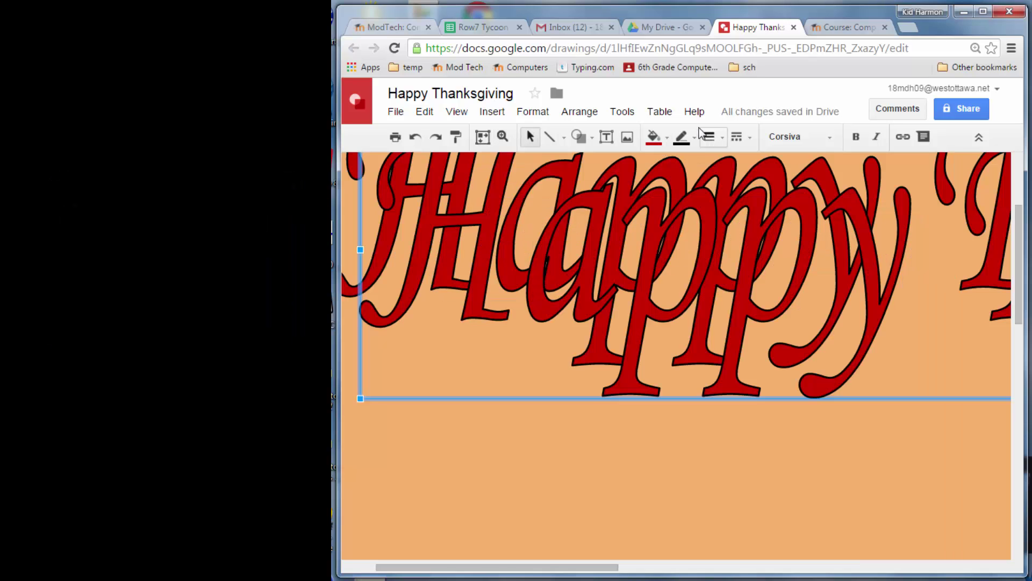
pyautogui.click(655, 136)
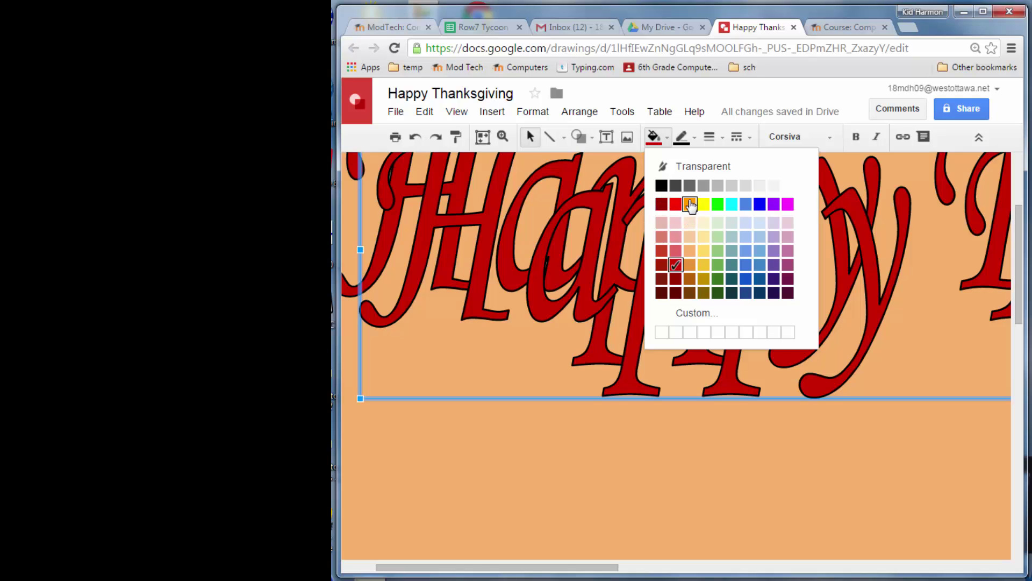
pyautogui.click(688, 205)
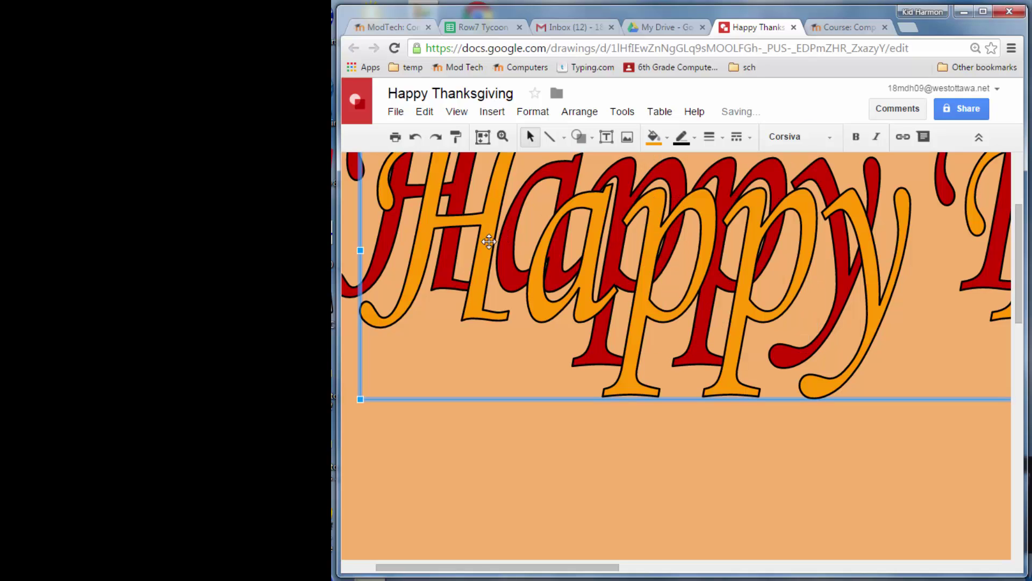
# Nudge the orange copy over the red one so a thin red shadow edges it.
pyautogui.moveTo(483, 243); pyautogui.dragTo(460, 216)
pyautogui.press('Up')
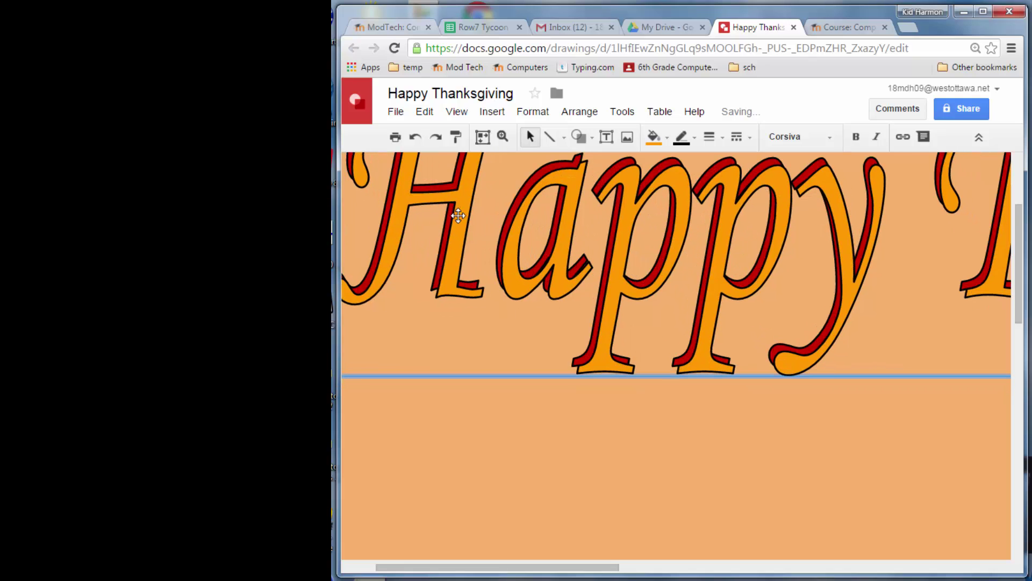
pyautogui.press('Left')
pyautogui.press('Down')
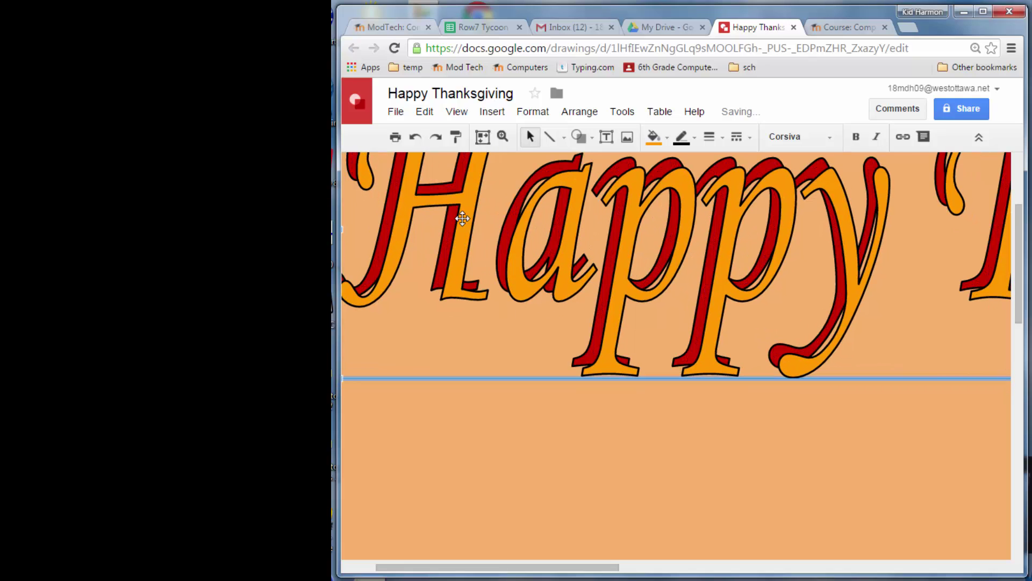
pyautogui.press('Right')
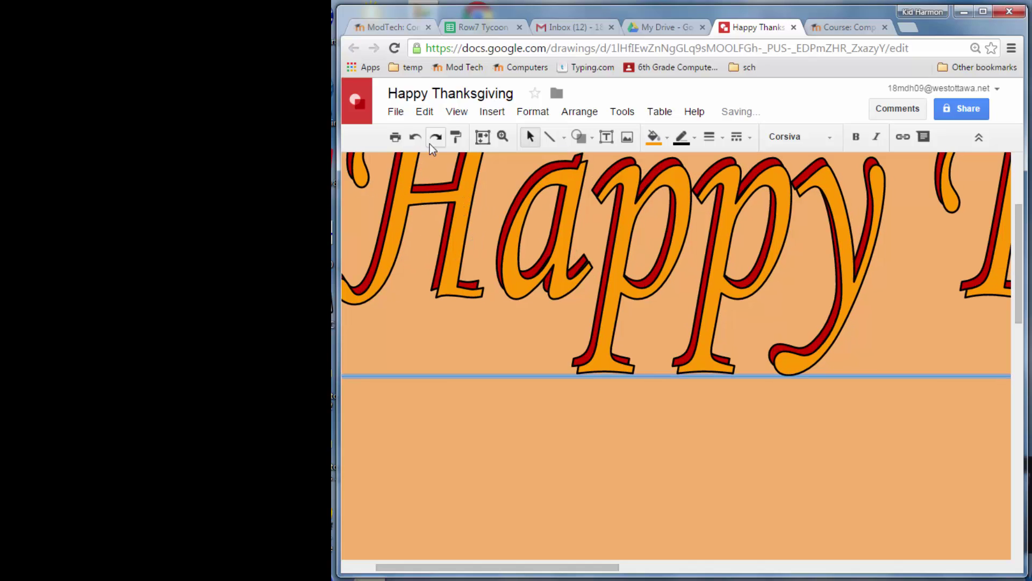
pyautogui.click(502, 137)
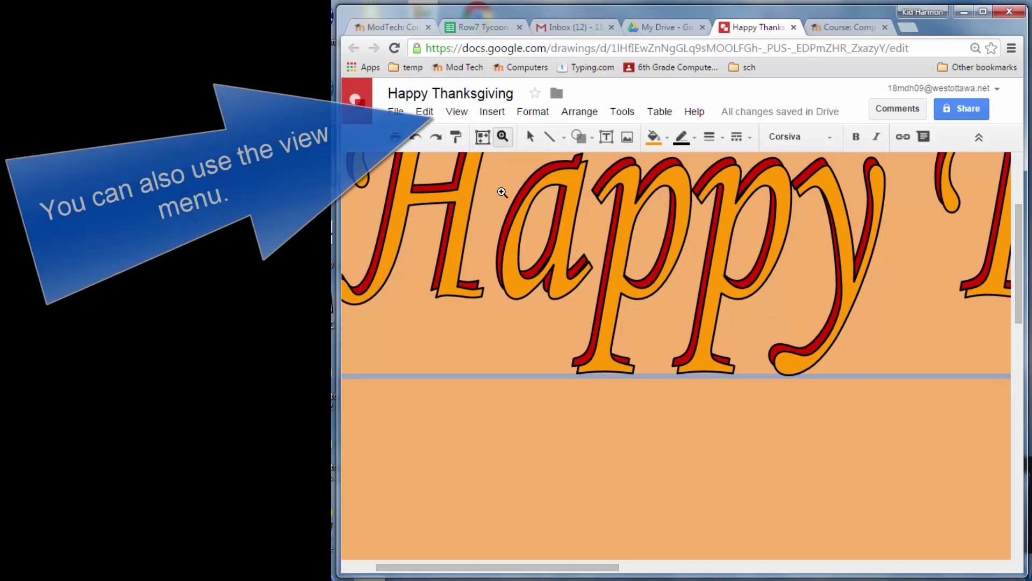
pyautogui.keyDown('shift'); pyautogui.click(529, 302); pyautogui.keyUp('shift')
# Zoom out and enlarge the browser page to view the whole card.
pyautogui.keyDown('shift'); pyautogui.click(772, 311); pyautogui.keyUp('shift')
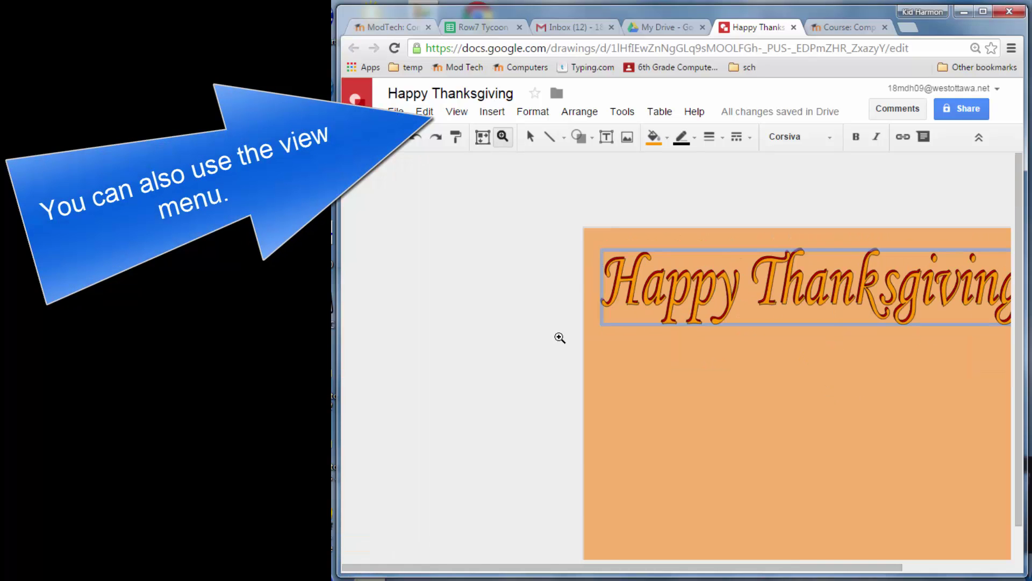
pyautogui.moveTo(664, 567); pyautogui.dragTo(751, 567)
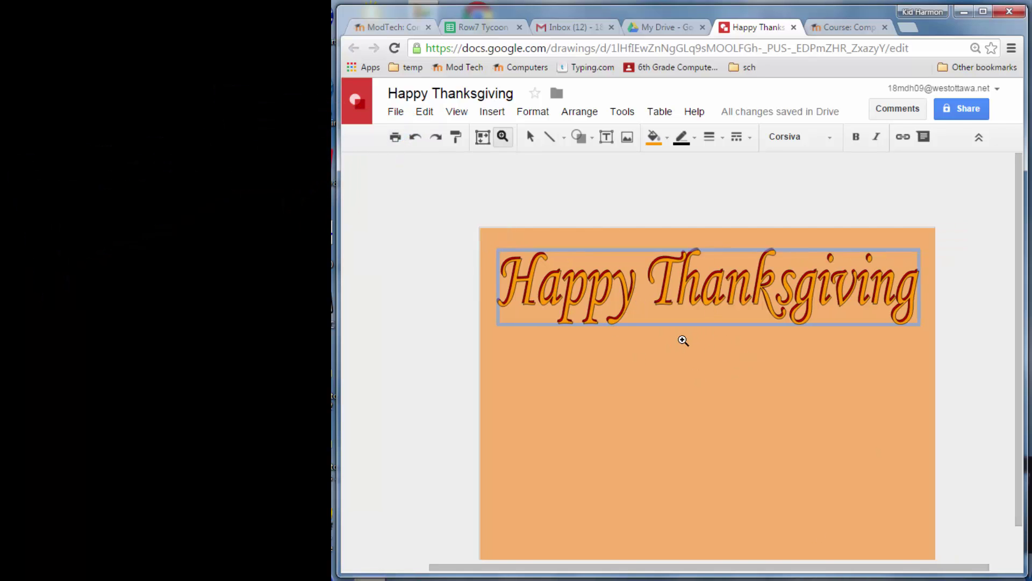
pyautogui.hotkey('ctrl', '+')
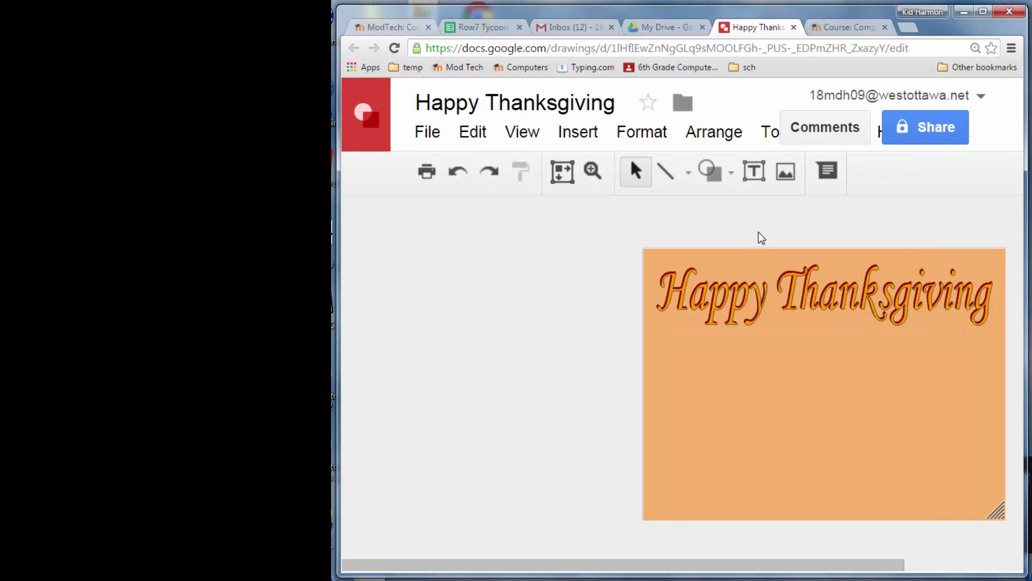
# Open the Insert Image dialog and switch to its web Search option.
pyautogui.click(578, 131)
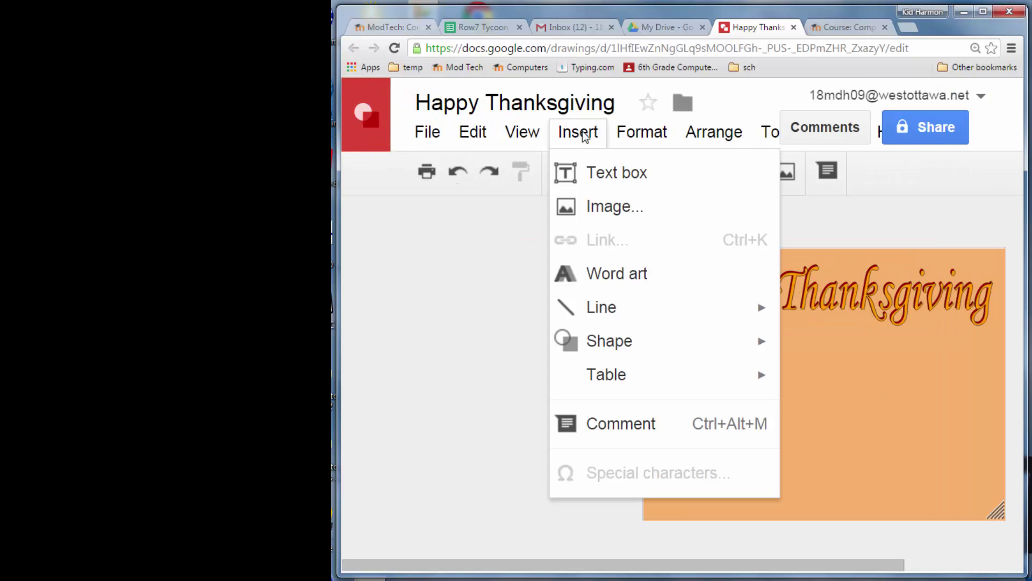
pyautogui.click(600, 212)
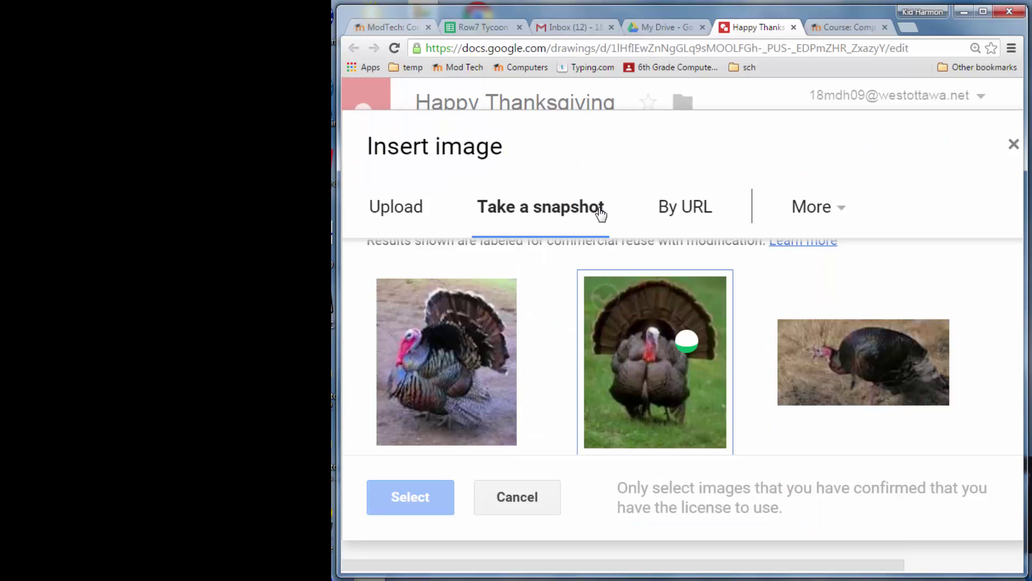
pyautogui.click(390, 207)
pyautogui.click(516, 207)
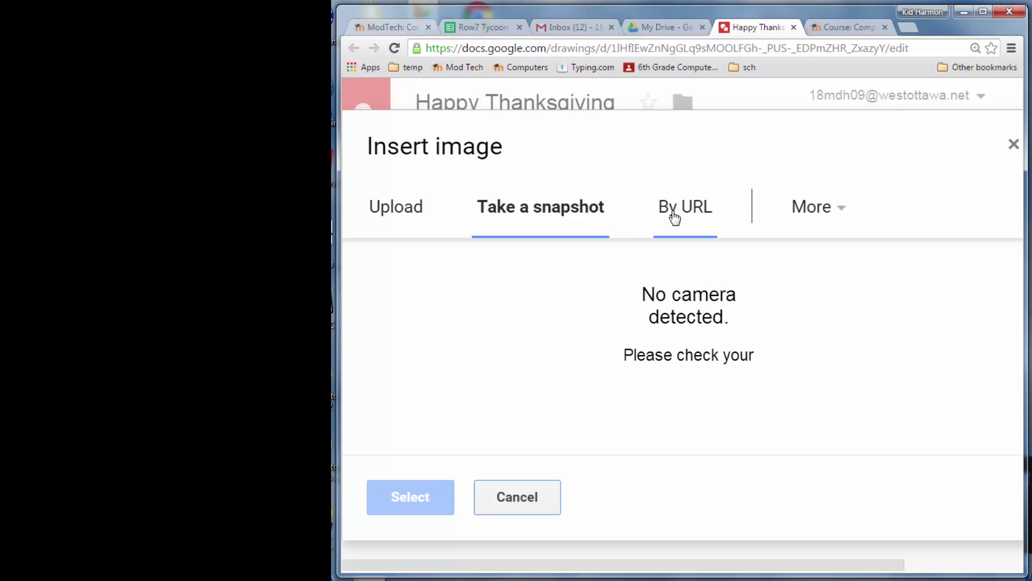
pyautogui.click(827, 217)
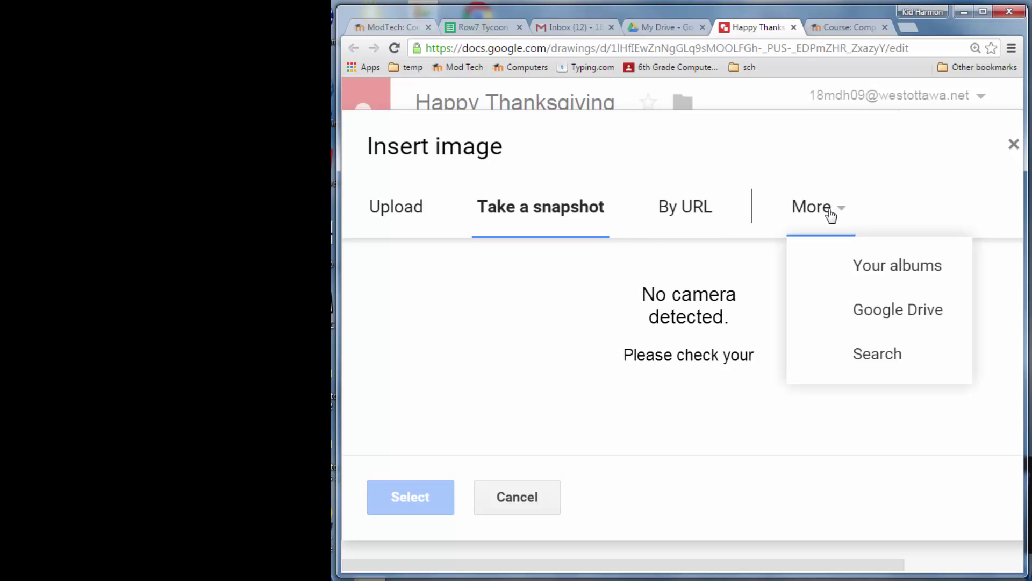
pyautogui.click(877, 352)
pyautogui.hotkey('ctrl', '-')
pyautogui.hotkey('ctrl', '-')
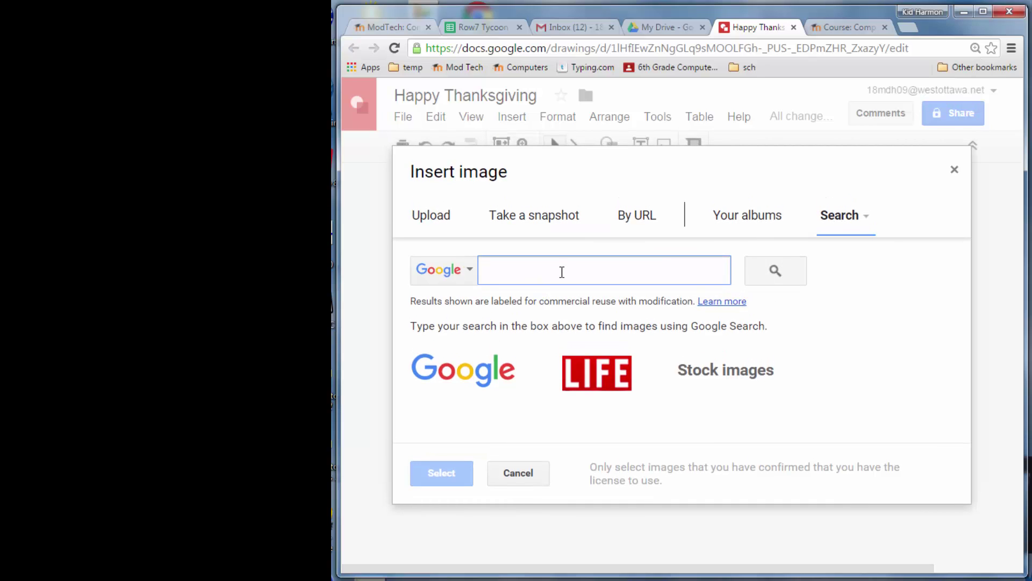
# Search images for 'pilgrim' and insert the black pilgrim silhouette.
pyautogui.write('pi')
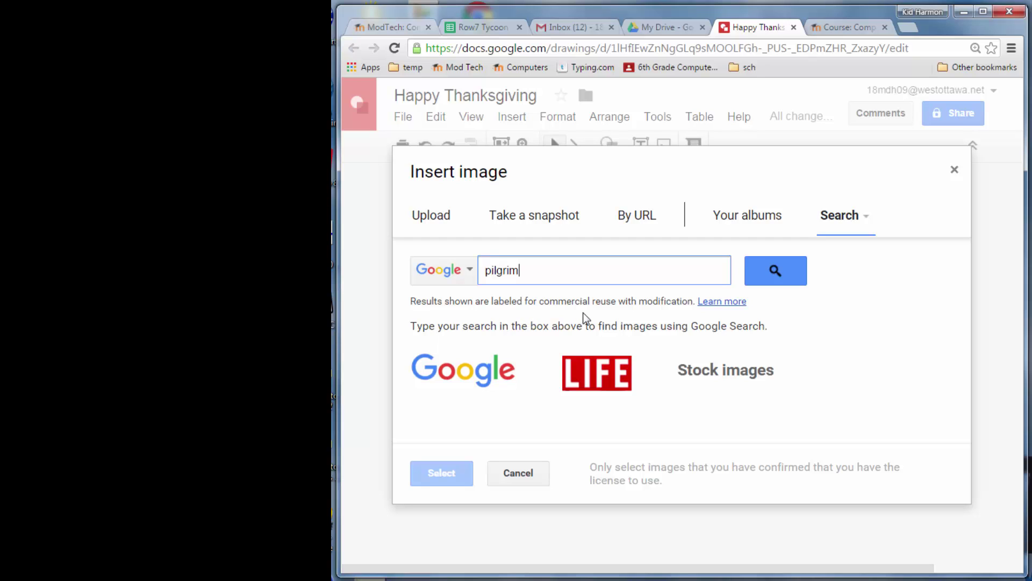
pyautogui.write('lgrim')
pyautogui.press('Return')
pyautogui.scroll(-1, 583, 317)
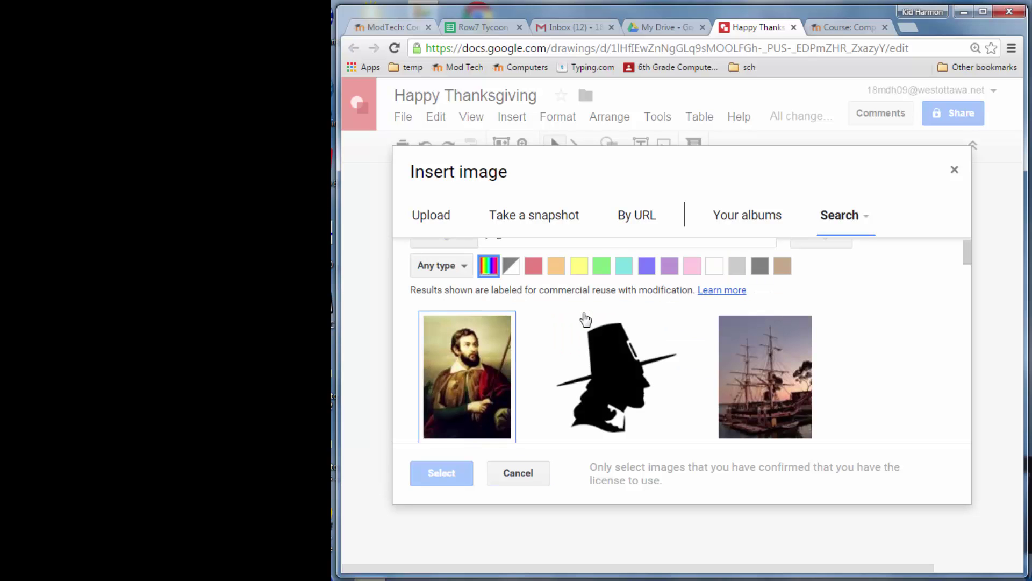
pyautogui.click(610, 407)
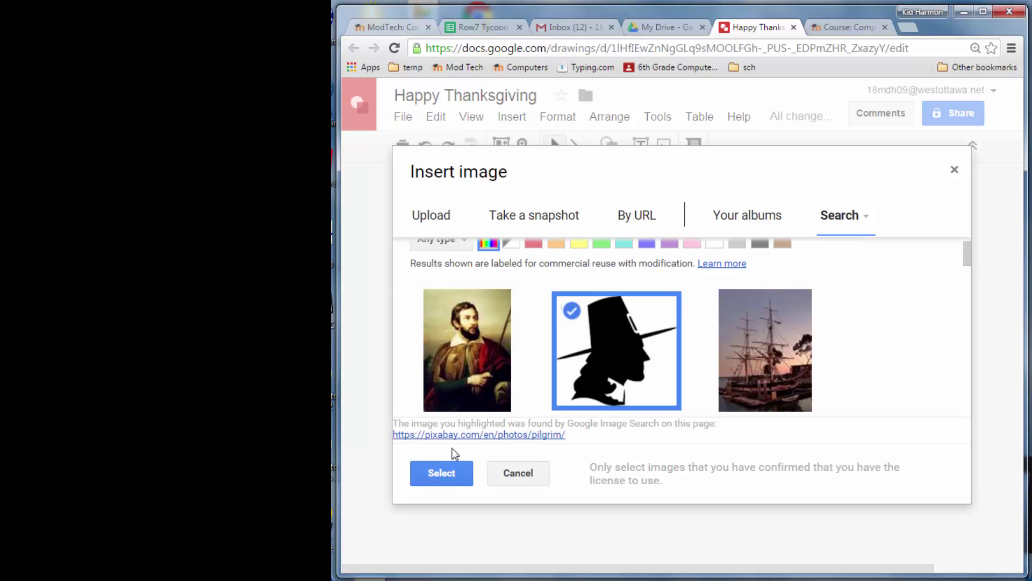
pyautogui.click(443, 474)
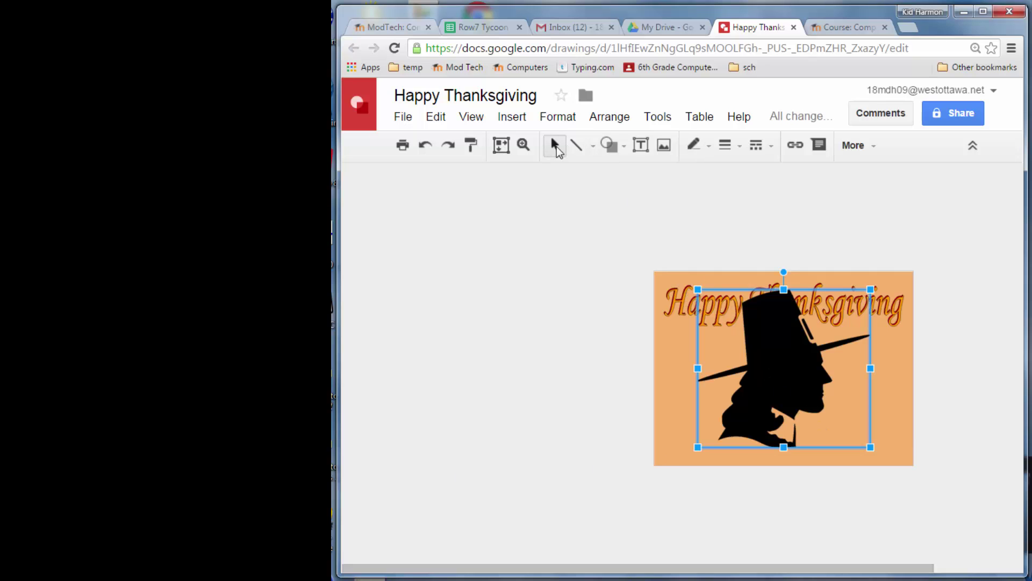
pyautogui.click(604, 191)
# Shrink the pilgrim silhouette and move it to the card's lower right, clear of the title.
pyautogui.click(797, 388)
pyautogui.moveTo(697, 289); pyautogui.dragTo(763, 349)
pyautogui.moveTo(806, 399); pyautogui.dragTo(842, 396)
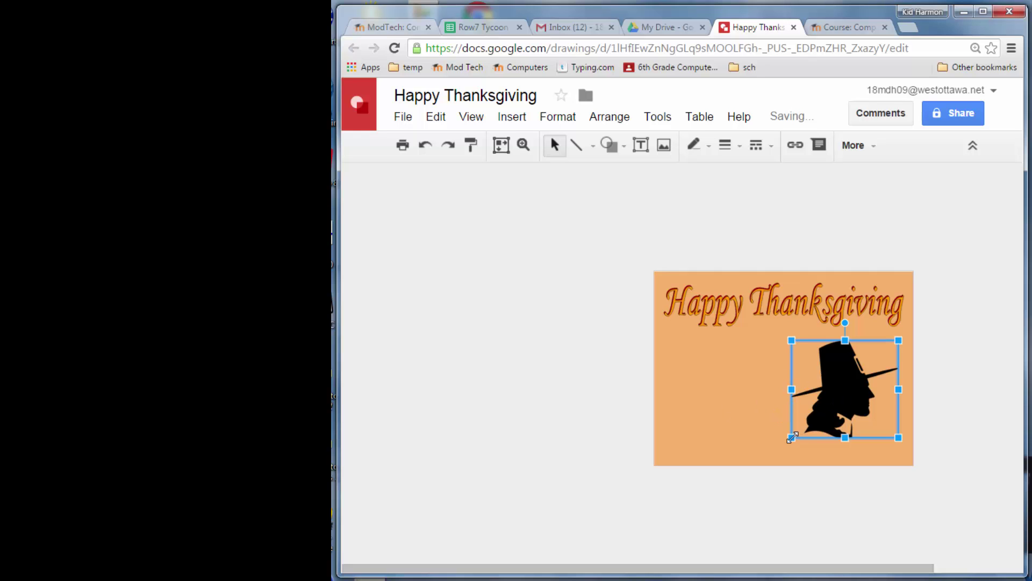
pyautogui.moveTo(798, 433); pyautogui.dragTo(793, 447)
pyautogui.click(620, 173)
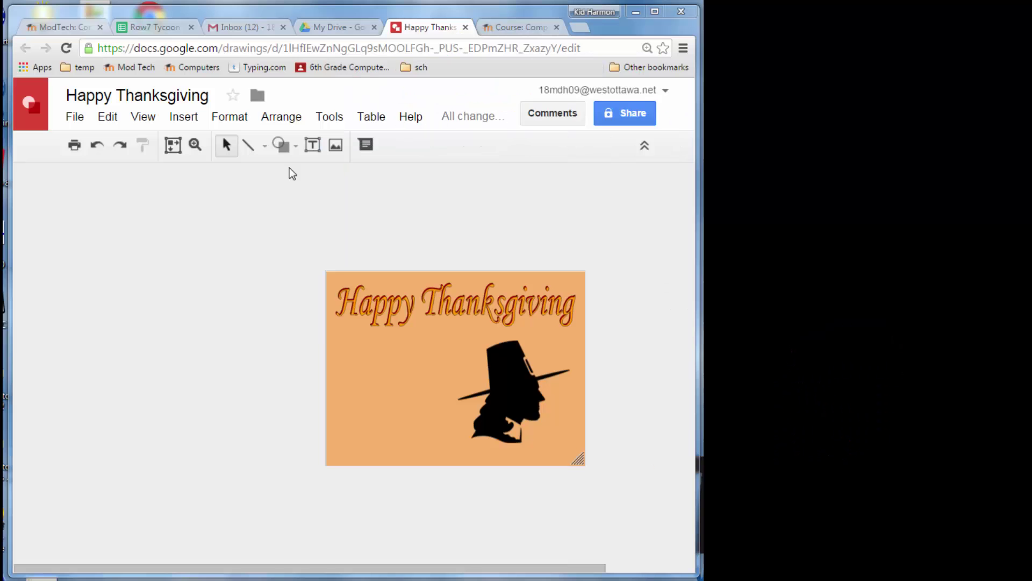
pyautogui.click(313, 151)
# Add a narrow lower-left text box reading 'I hope that you have a wonderful Thanksgiving!' in 36-pt Corsiva.
pyautogui.moveTo(342, 346); pyautogui.dragTo(436, 442)
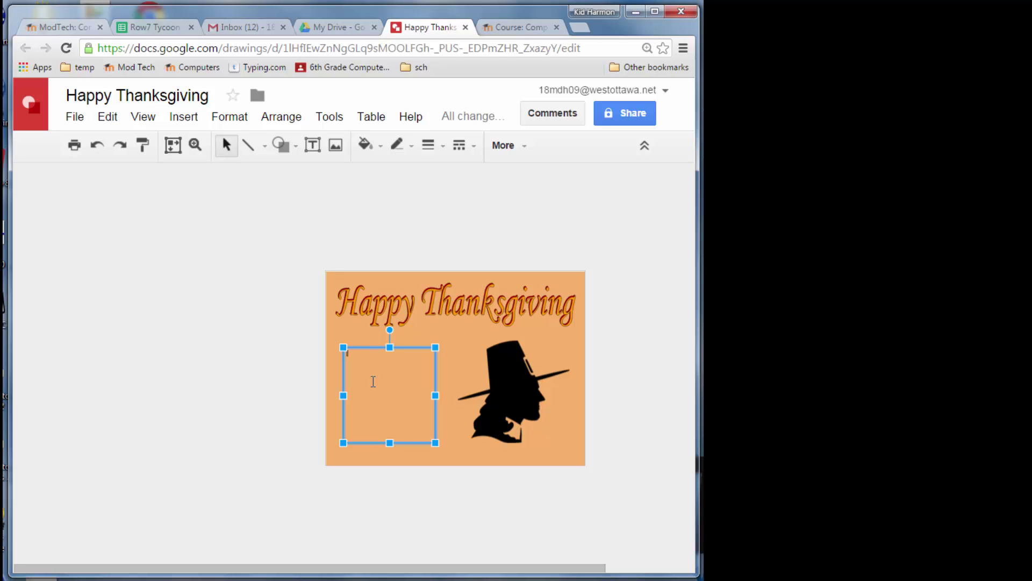
pyautogui.write('I hope that you have a wonderful Thanksgiving!')
pyautogui.hotkey('ctrl', 'a')
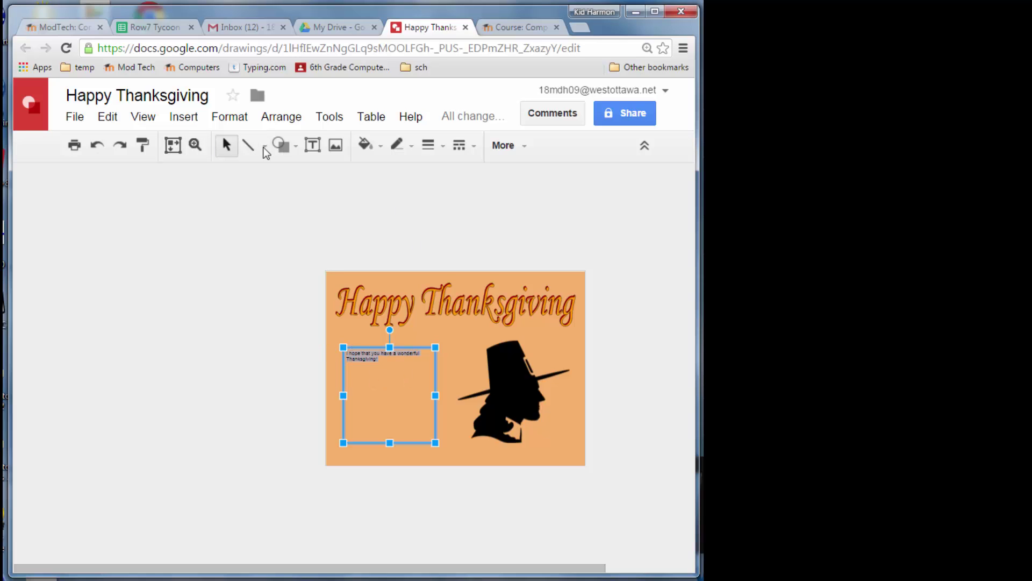
pyautogui.click(515, 151)
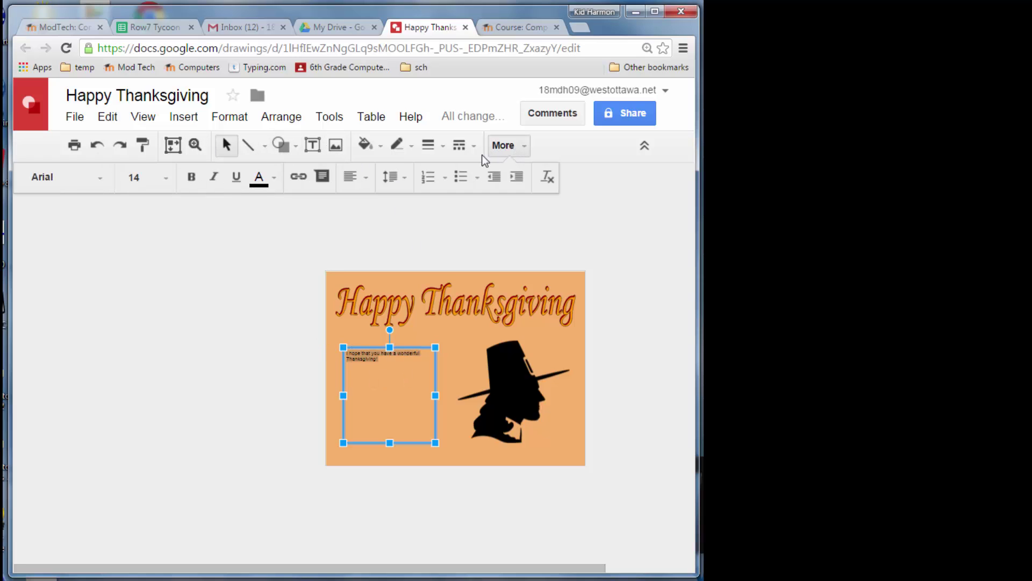
pyautogui.click(167, 179)
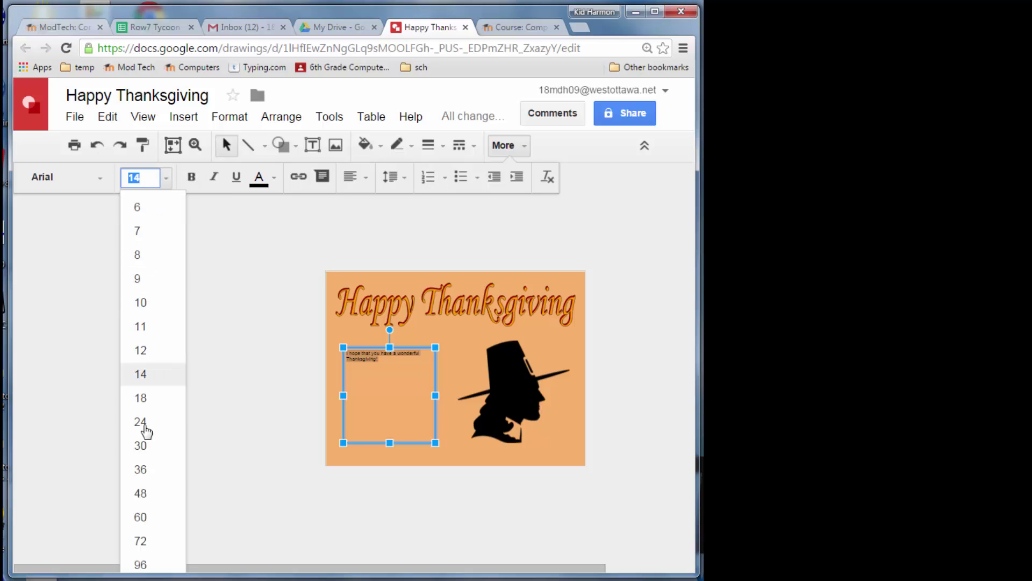
pyautogui.click(142, 470)
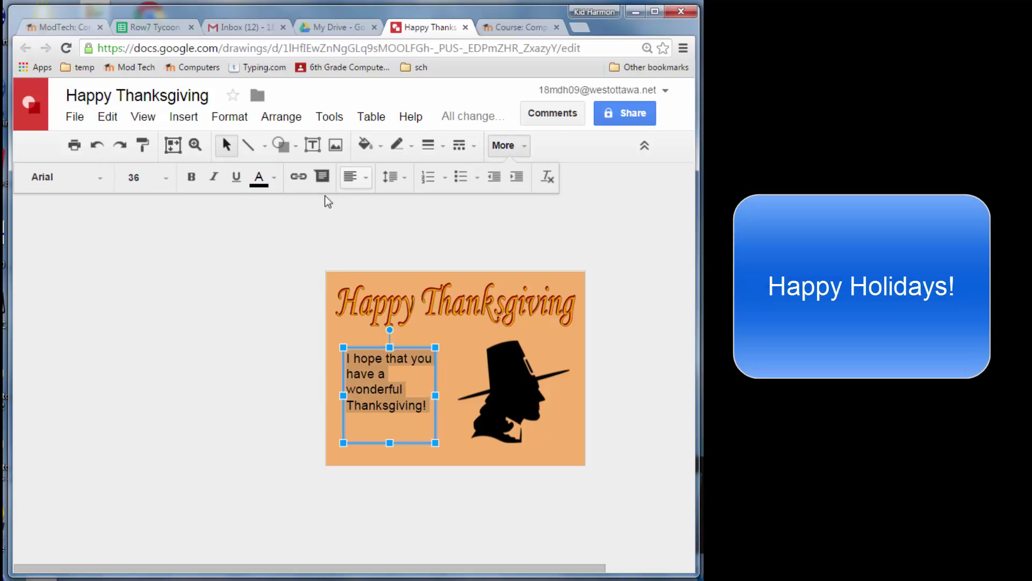
pyautogui.click(100, 177)
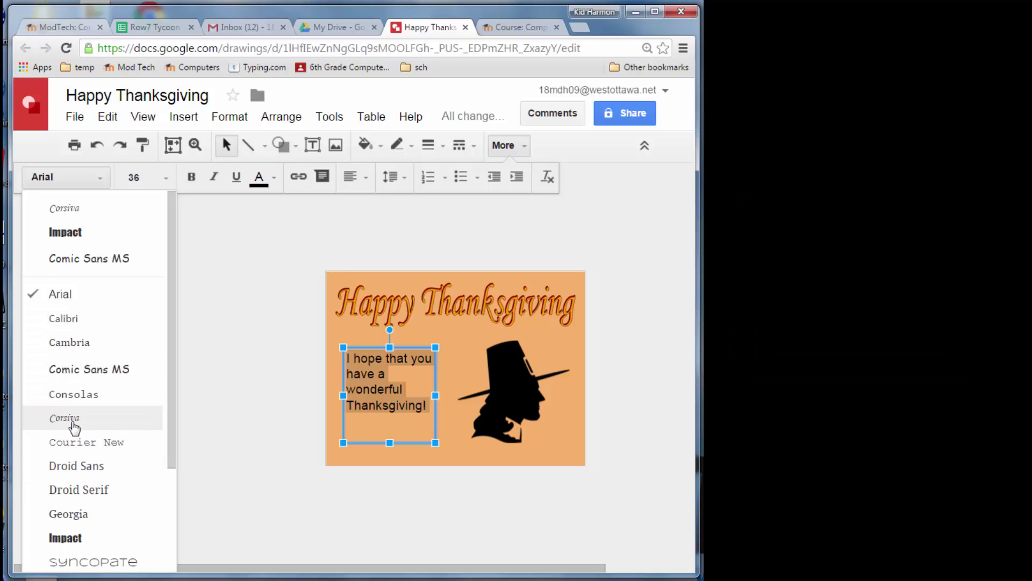
pyautogui.click(75, 424)
pyautogui.moveTo(433, 395)
pyautogui.mouseDown()
pyautogui.moveTo(396, 395)
pyautogui.moveTo(422, 396)
pyautogui.mouseUp()
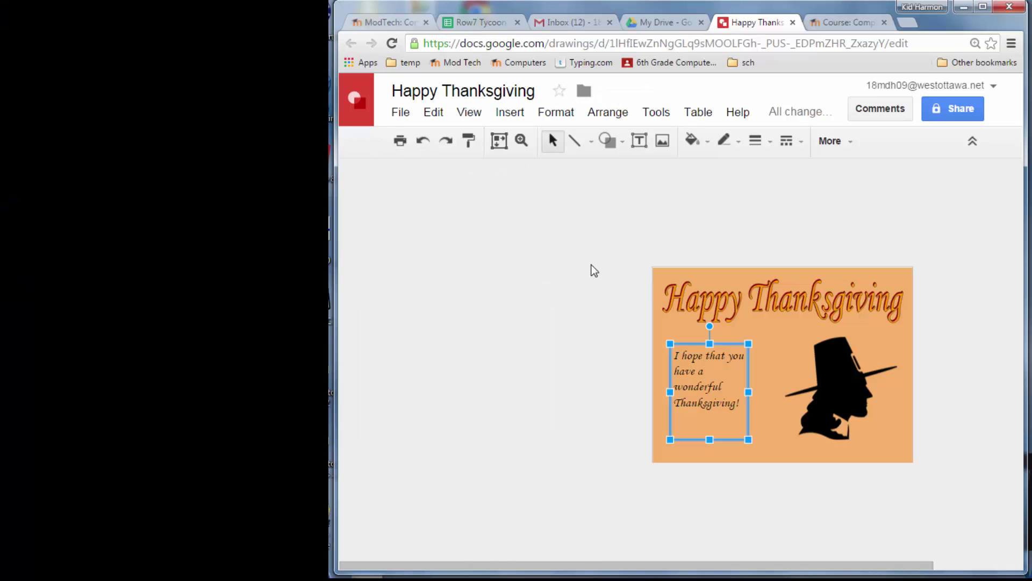
# Open the card's Share dialog and set the permission for people being added to Can comment.
pyautogui.click(888, 184)
pyautogui.click(951, 110)
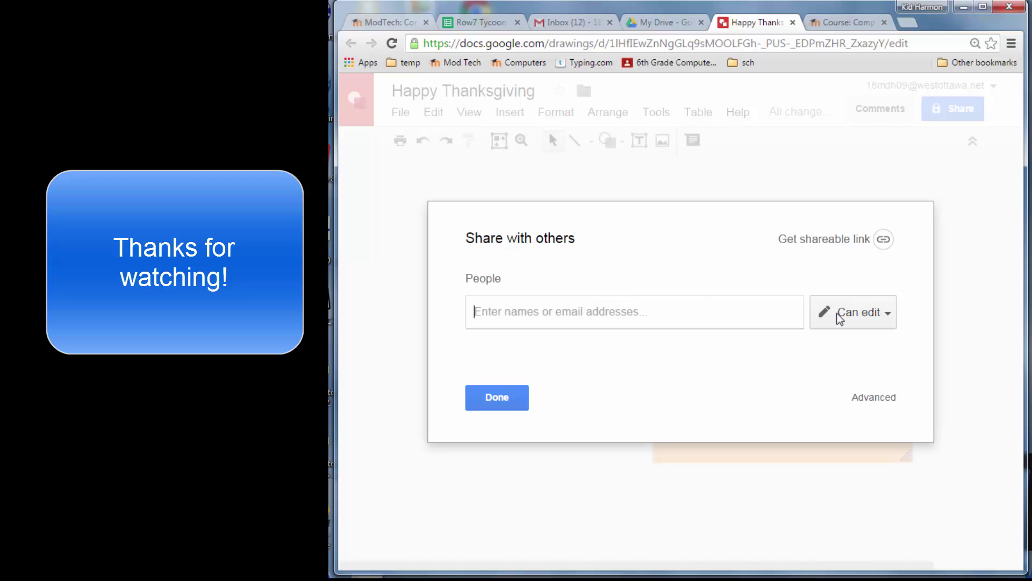
pyautogui.click(837, 317)
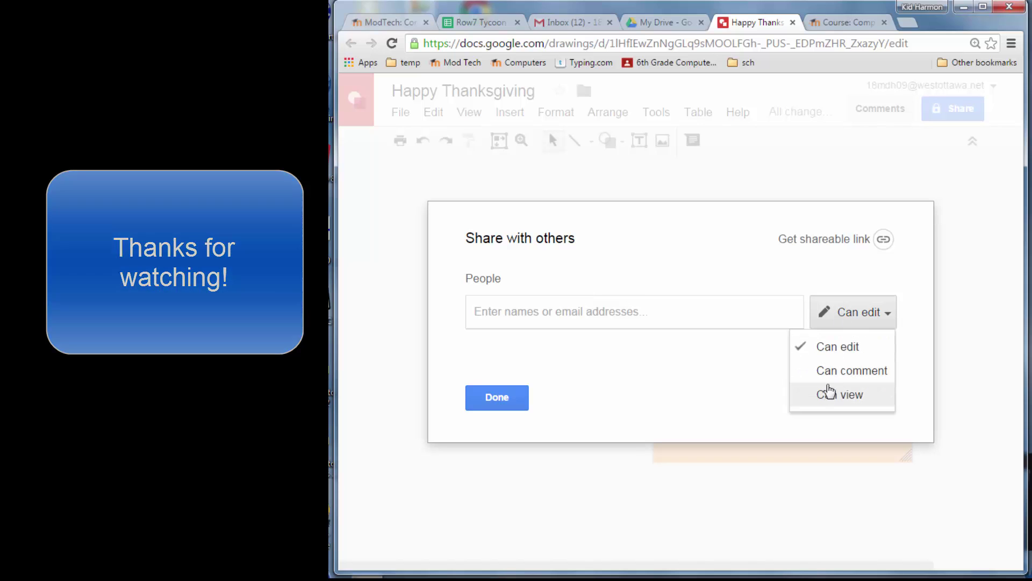
pyautogui.click(836, 371)
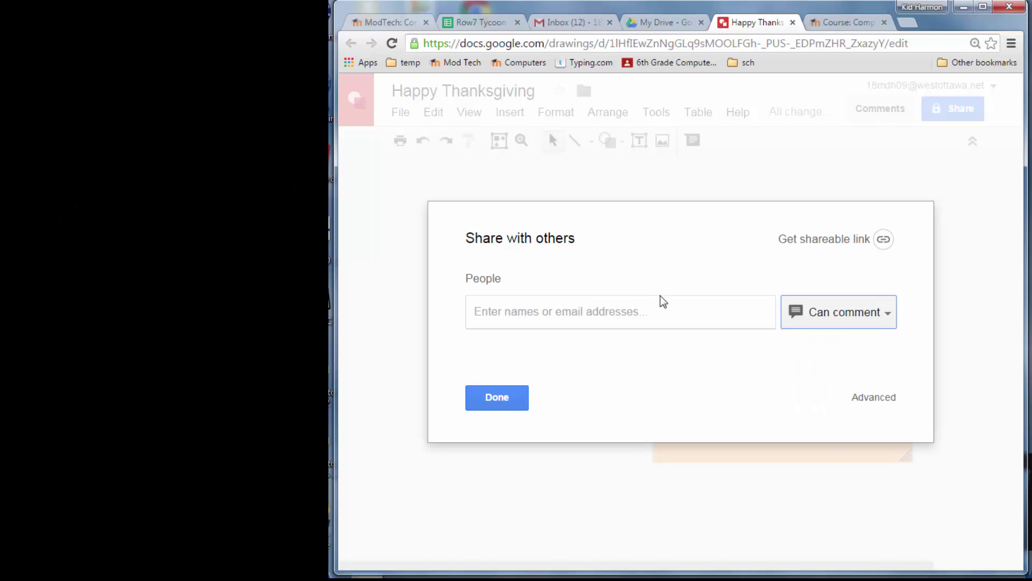